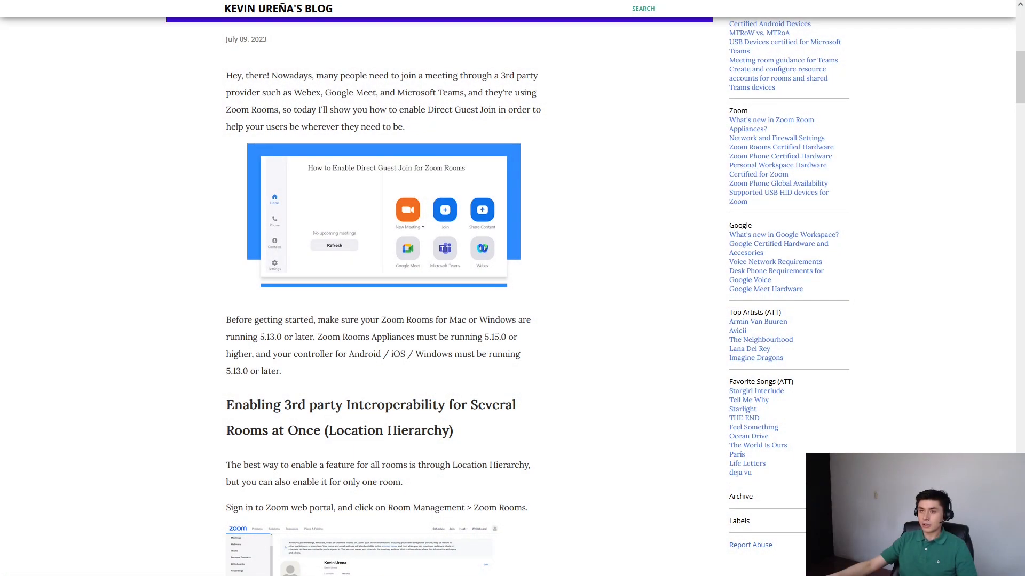
scroll(513, 289, "down", 1)
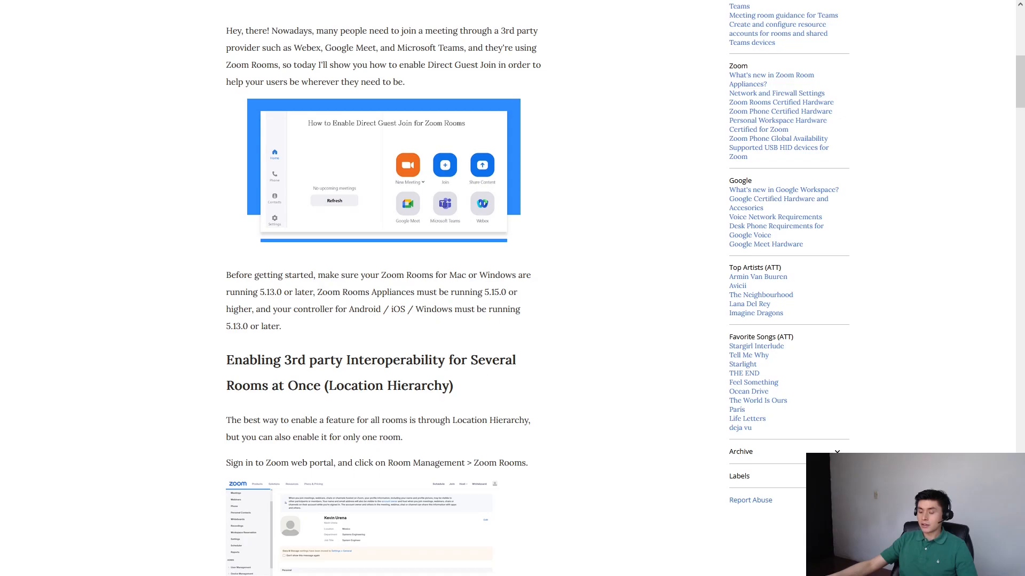
- Go to the Zoom profile page and reach Zoom Rooms under Room Management in the sidebar
left_click_drag(237, 276, 364, 331)
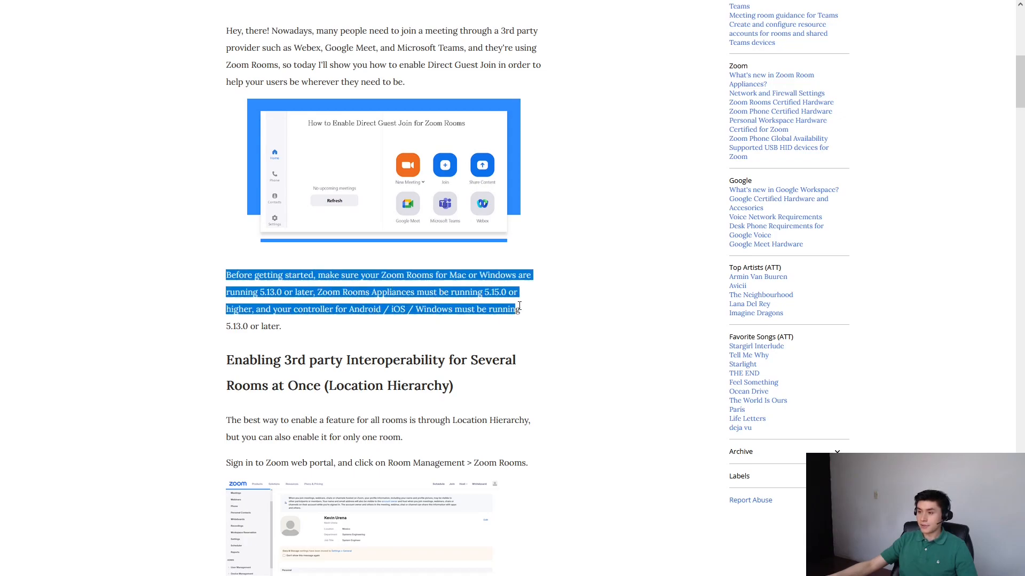
left_click(267, 291)
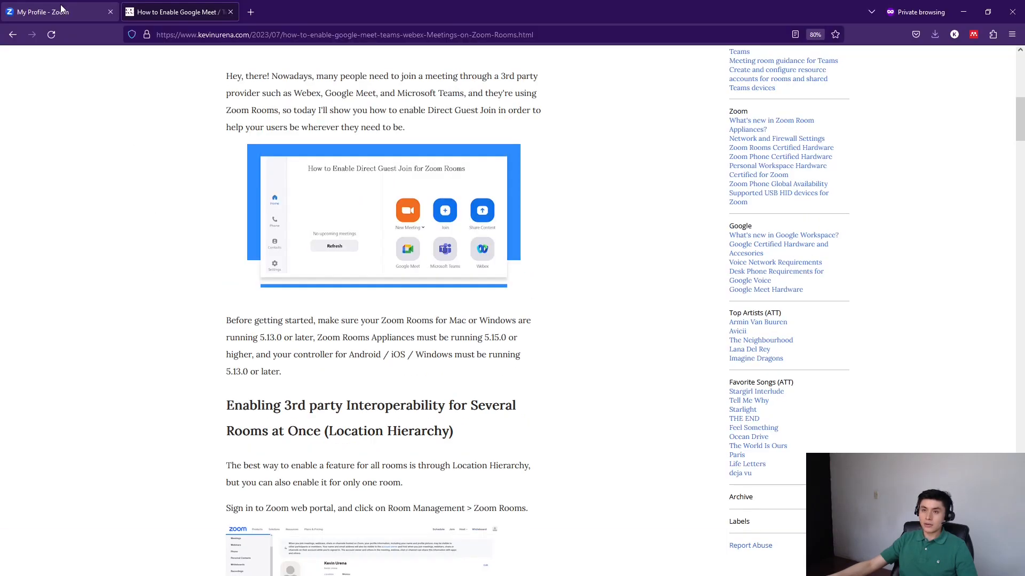
left_click(61, 13)
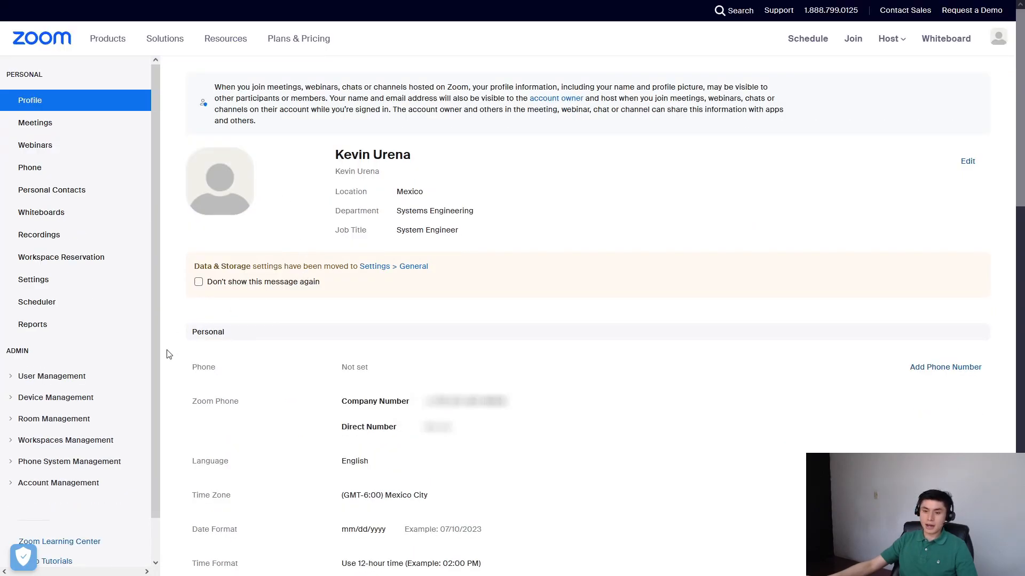
left_click(36, 421)
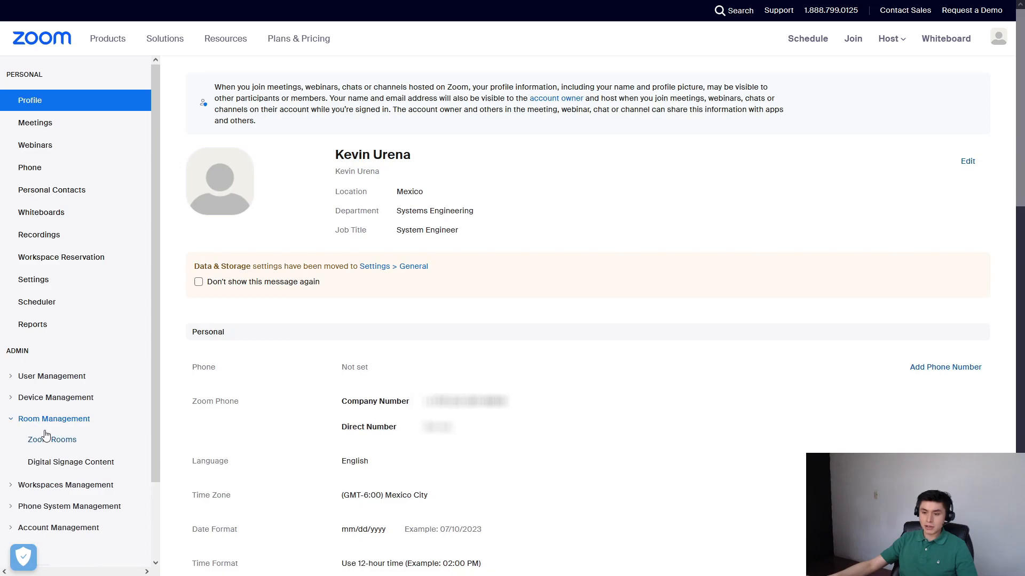
left_click(46, 439)
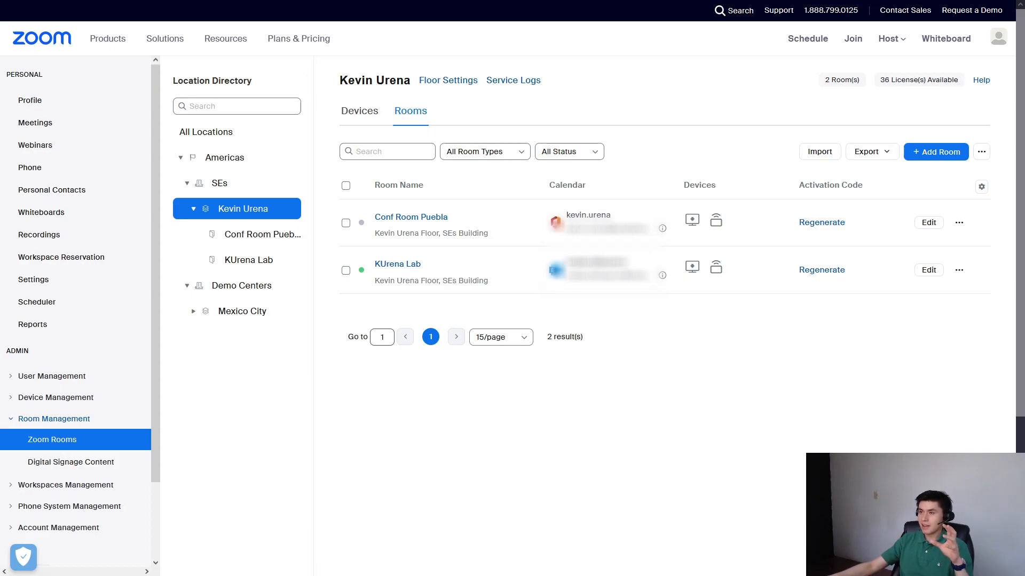
left_click(436, 80)
left_click(287, 138)
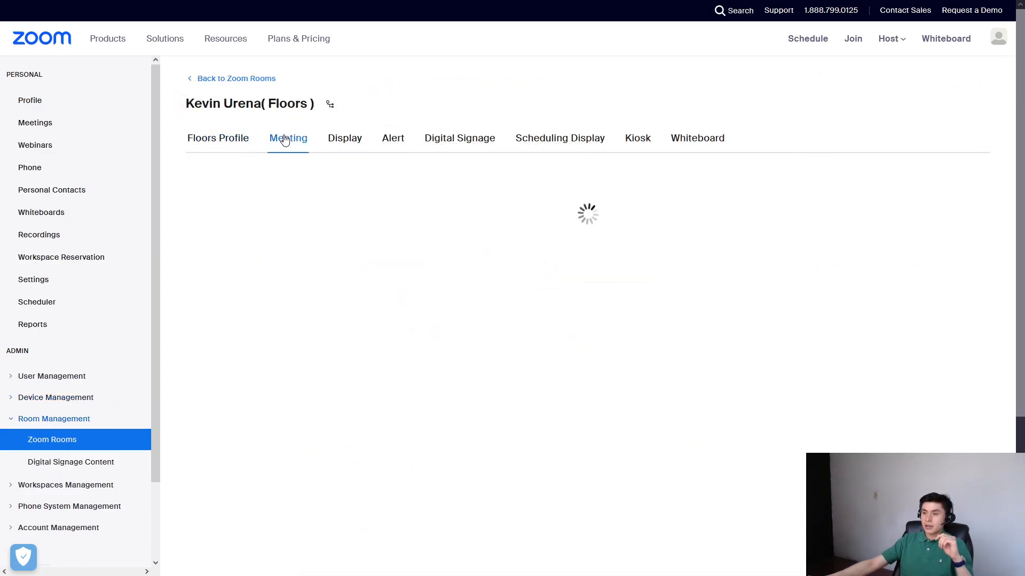
scroll(256, 433, "down", 2)
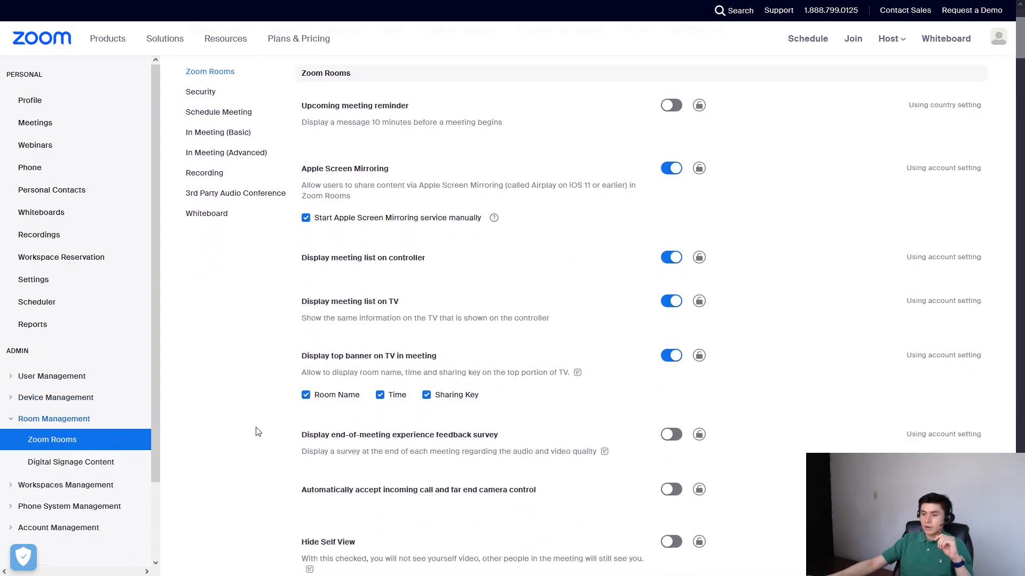
scroll(256, 433, "down", 3)
scroll(256, 432, "down", 2)
scroll(257, 432, "down", 1)
scroll(256, 433, "down", 1)
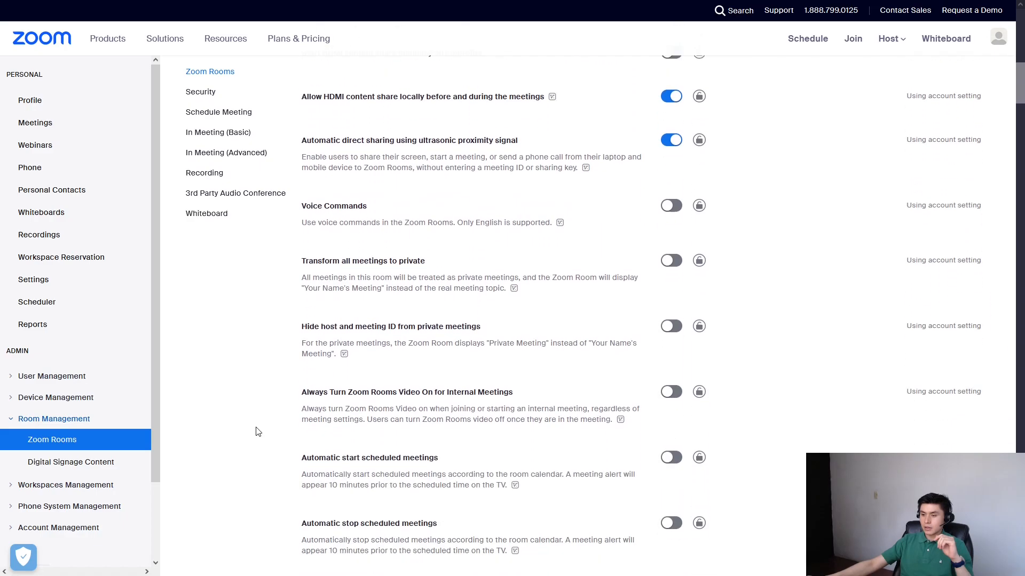
scroll(256, 432, "down", 2)
scroll(285, 423, "down", 1)
left_click_drag(306, 429, 382, 428)
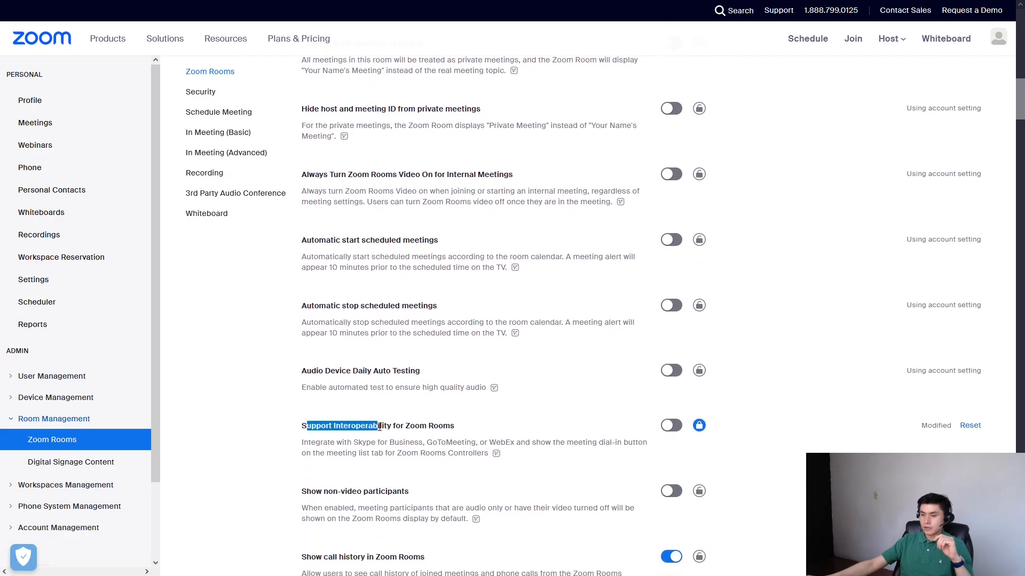
left_click(272, 420)
scroll(271, 419, "up", 5)
scroll(272, 420, "up", 6)
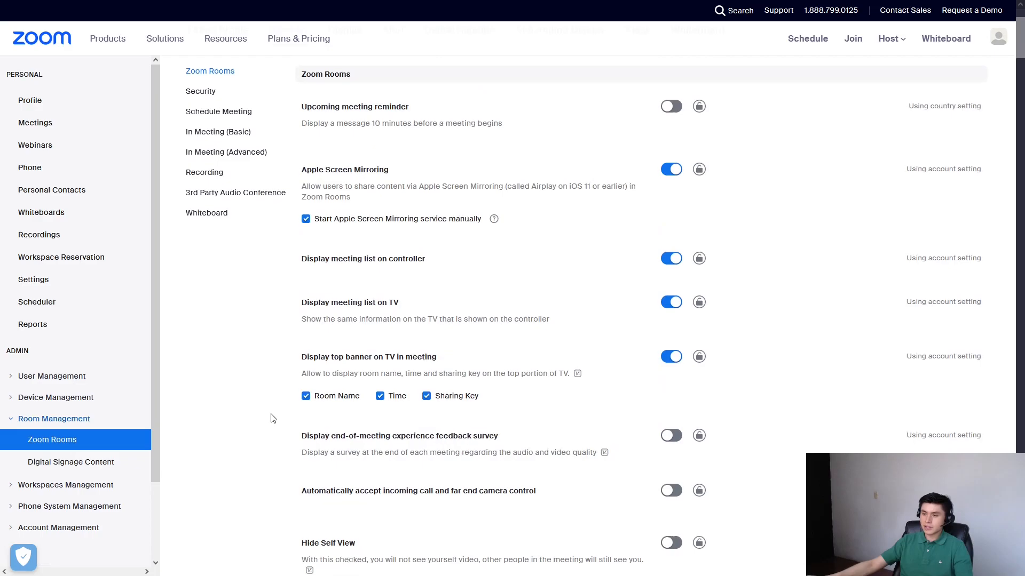
scroll(271, 419, "up", 2)
- Find the Support Interoperability for Zoom Rooms setting and switch its toggle on
key("ctrl+f")
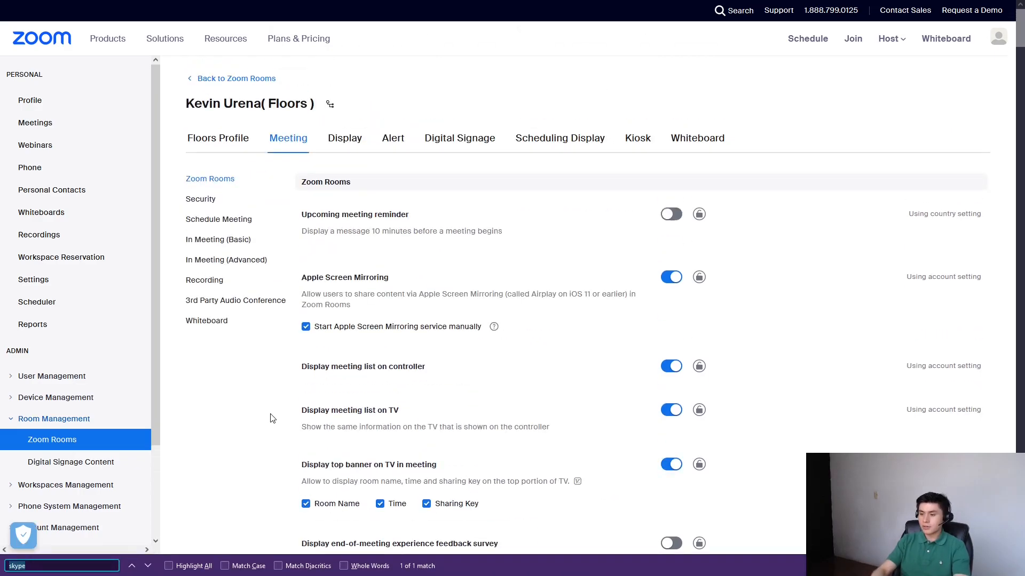
type("skype")
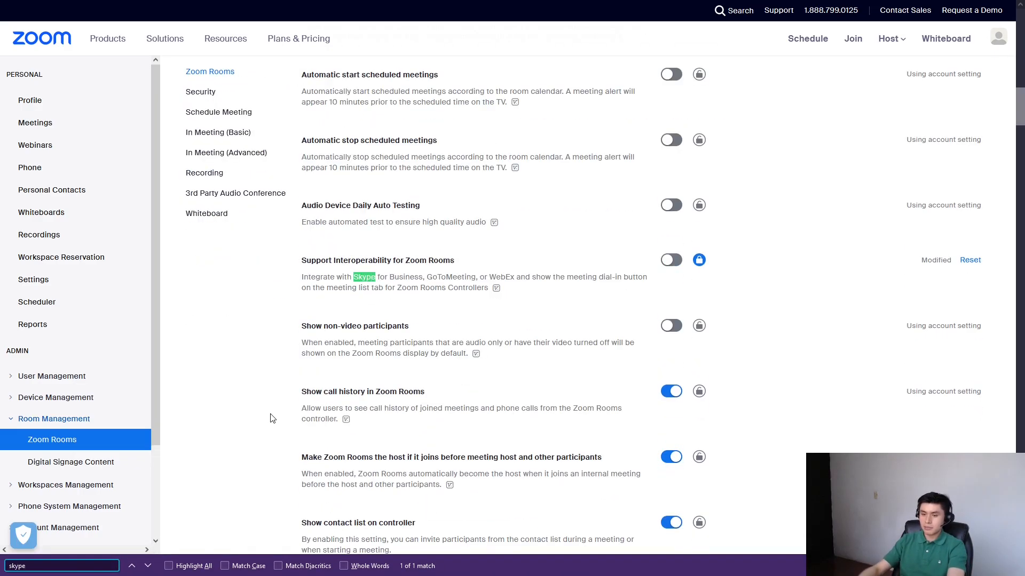
left_click(670, 261)
left_click(572, 324)
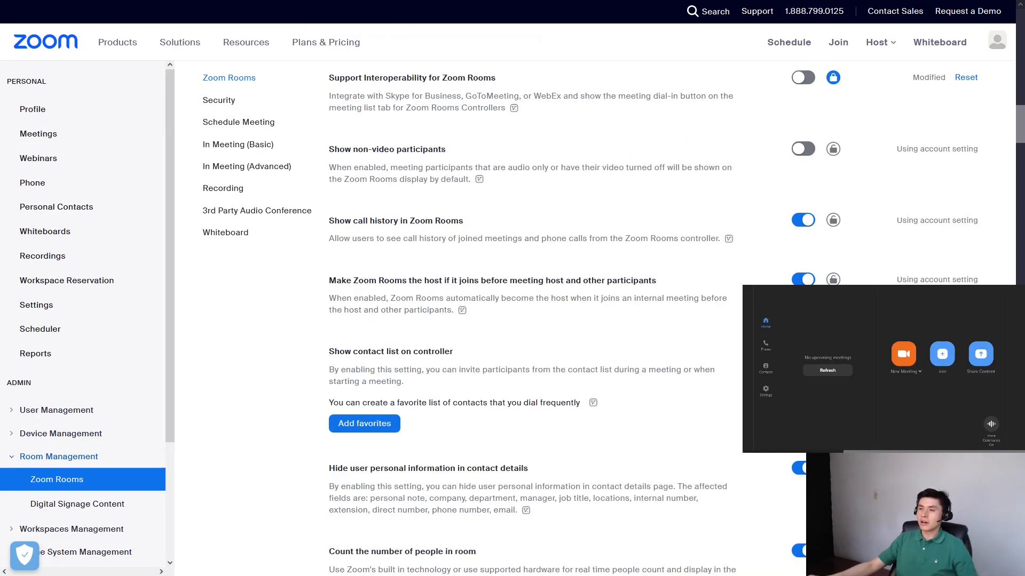
- Enable Support Interoperability and confirm it for all lower rooms on the floor
left_click(803, 77)
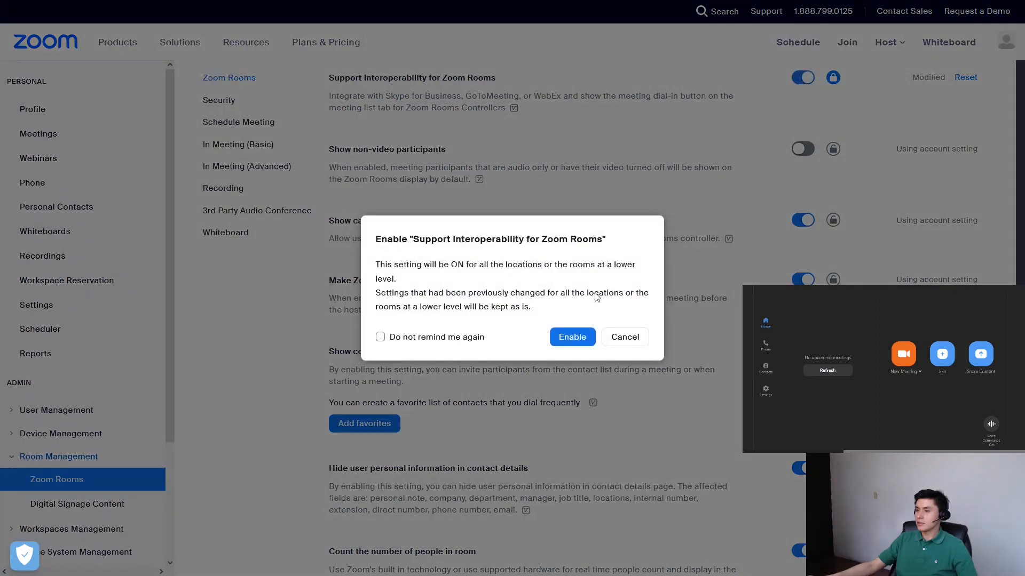
left_click(571, 336)
- Allow Microsoft Teams, Google Meet and the Webex home-screen button, then save the floor's choices
left_click(333, 133)
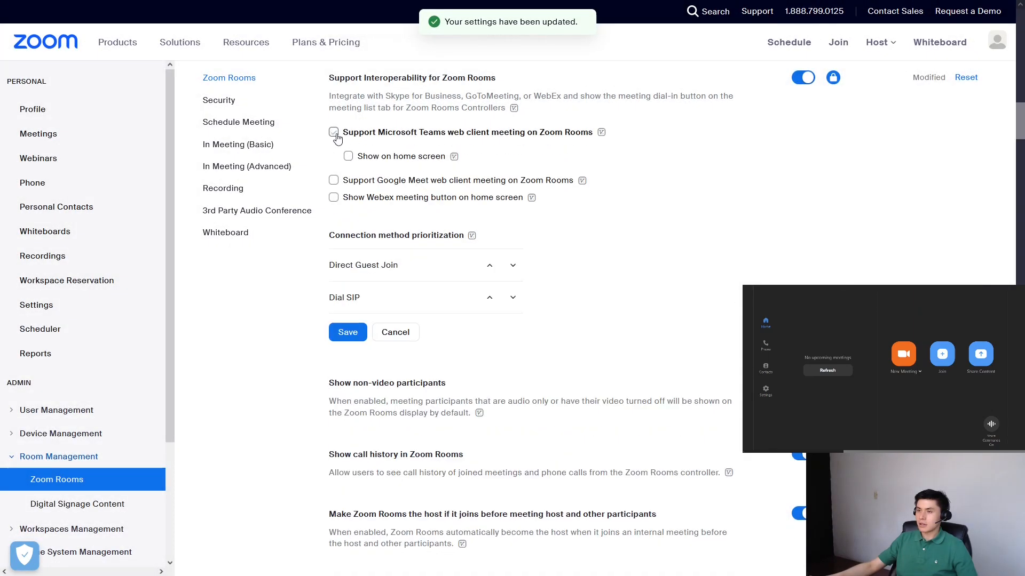
left_click(334, 180)
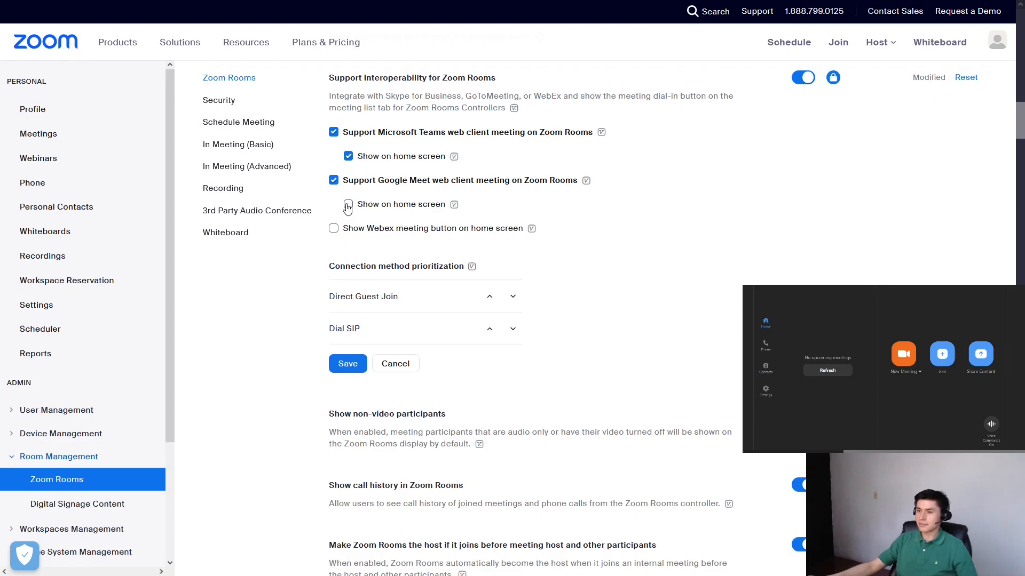
left_click(333, 229)
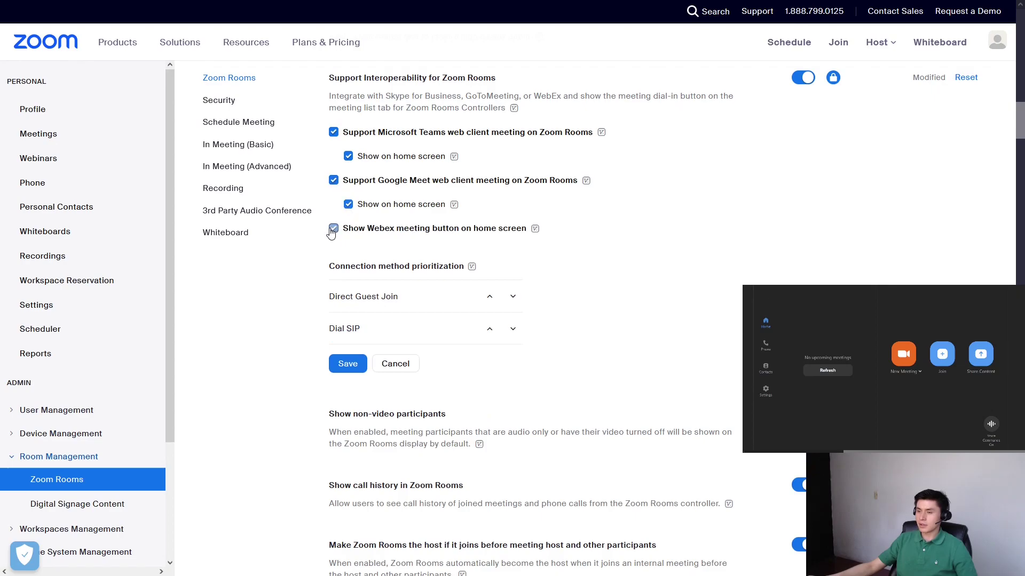
left_click(345, 364)
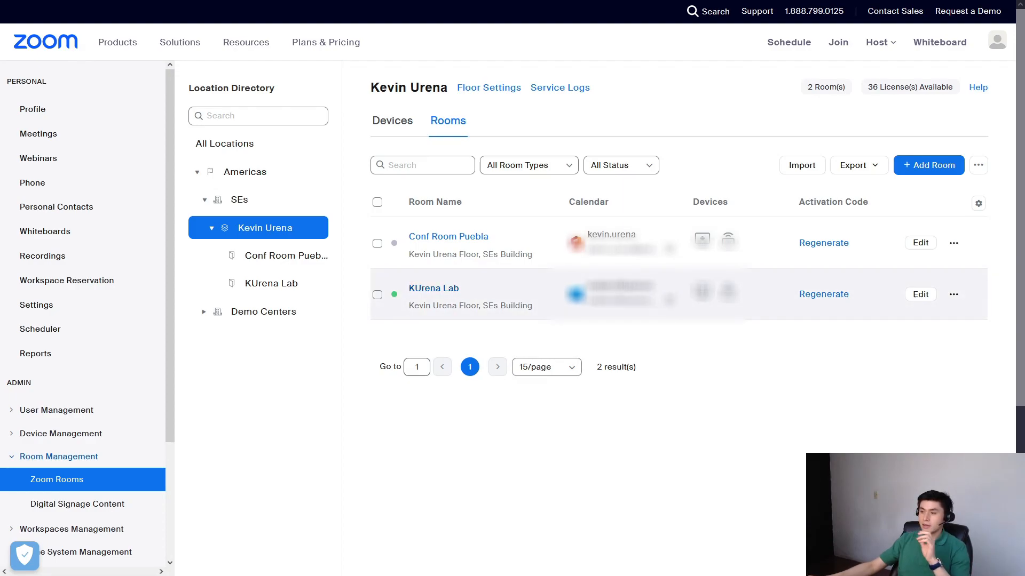
- Show the Meeting settings of the KUrena Lab room and search the page for the interoperability setting
left_click(433, 288)
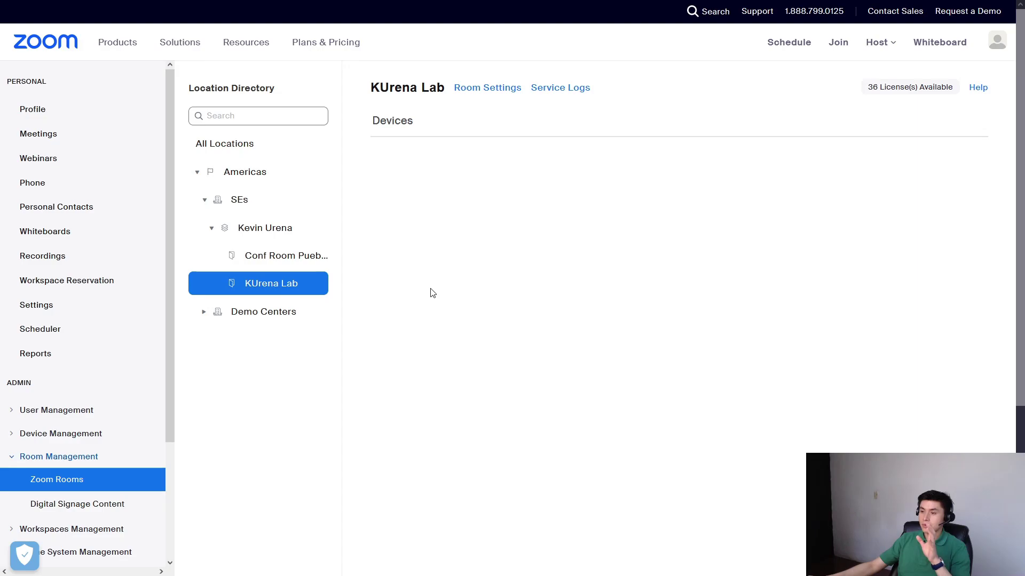
left_click(488, 89)
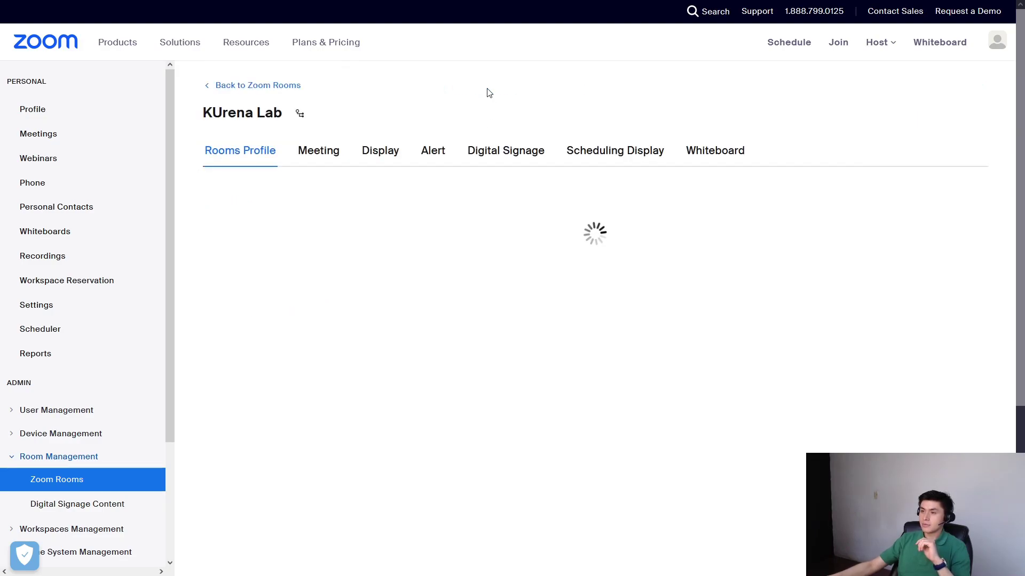
left_click(327, 157)
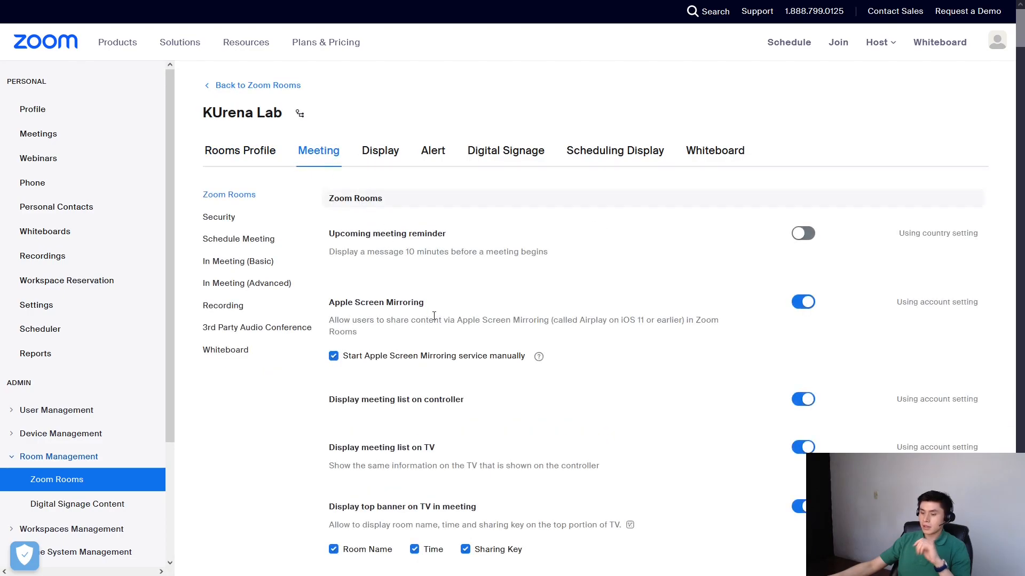
key("ctrl+f")
type("skype")
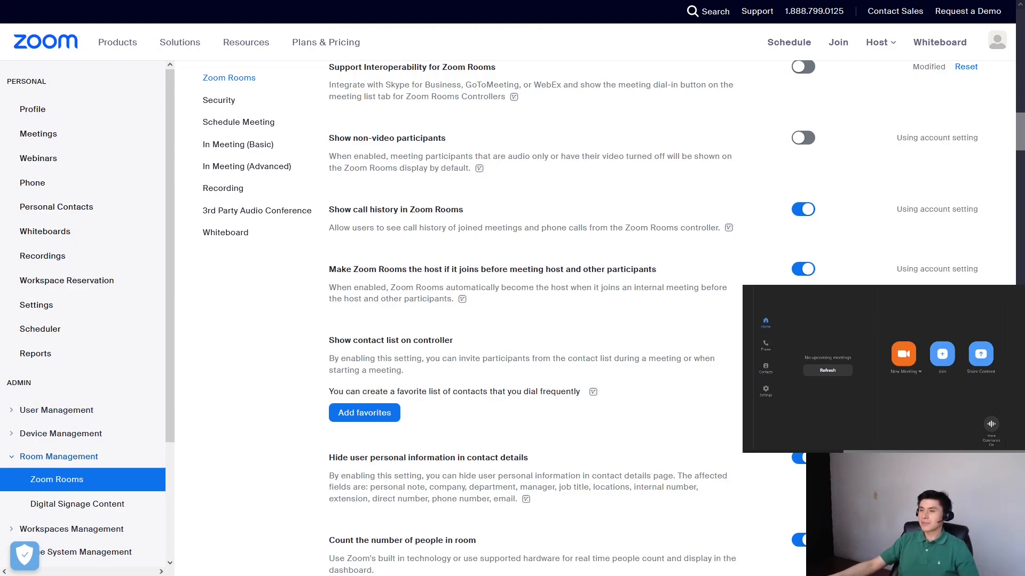
- Enable interoperability for KUrena Lab with Teams, Google Meet and the Webex button, and save
left_click(804, 69)
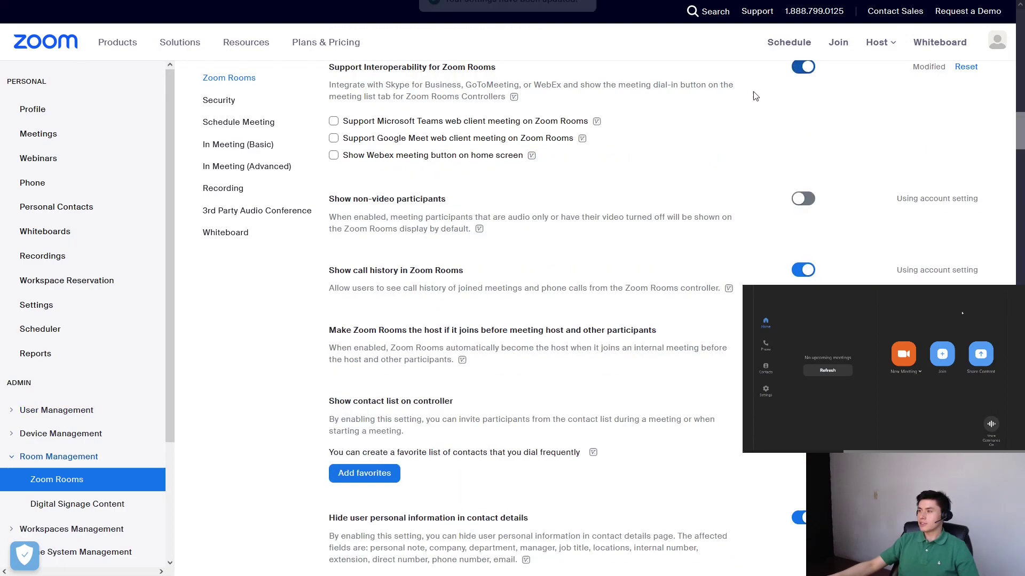
left_click(334, 122)
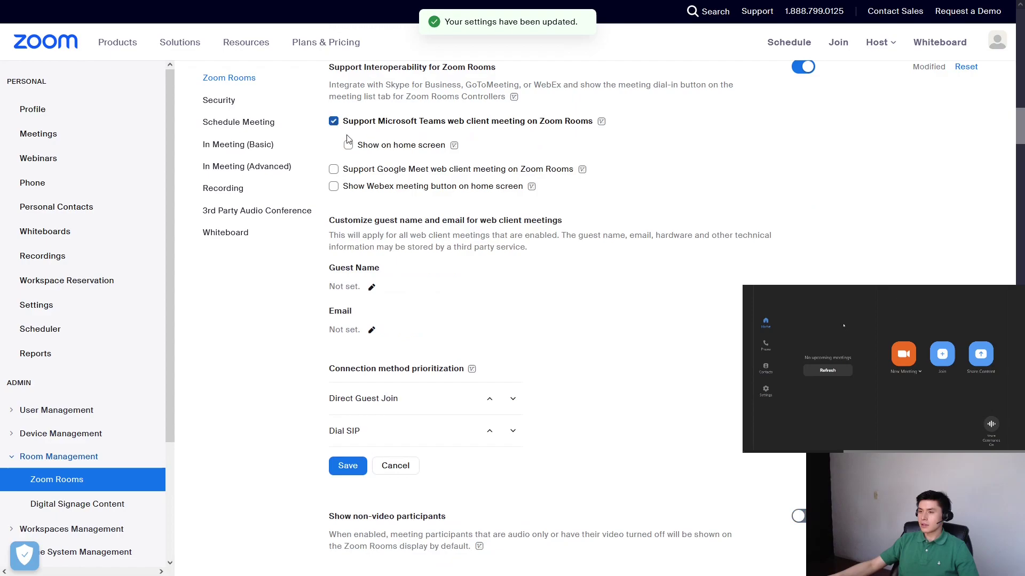
left_click(334, 170)
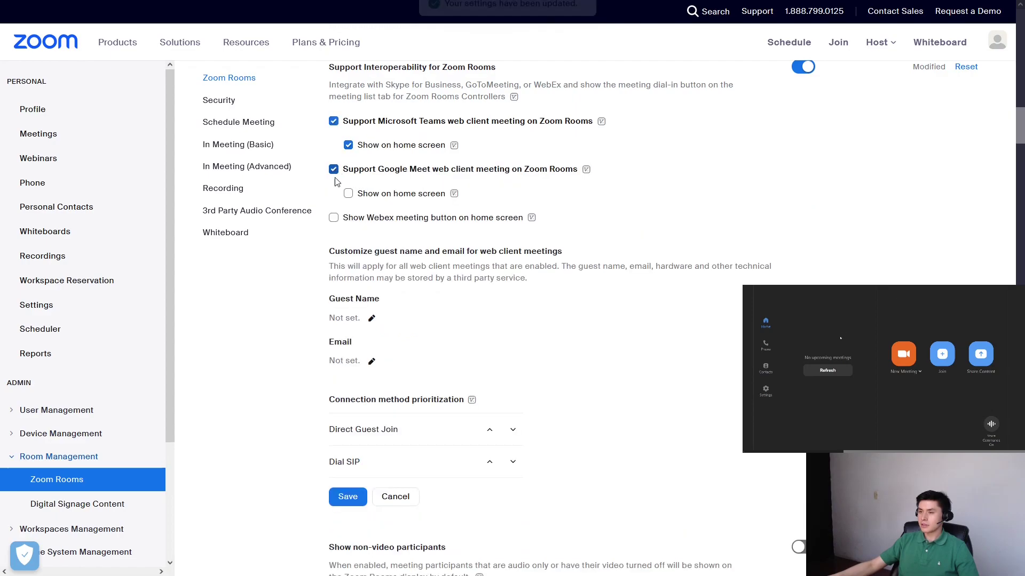
left_click(333, 222)
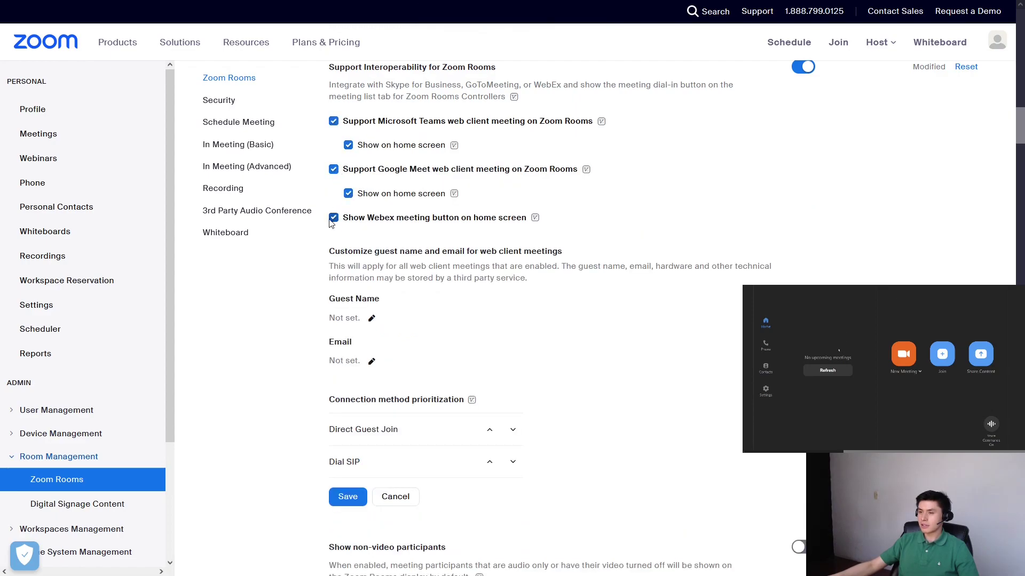
left_click(346, 496)
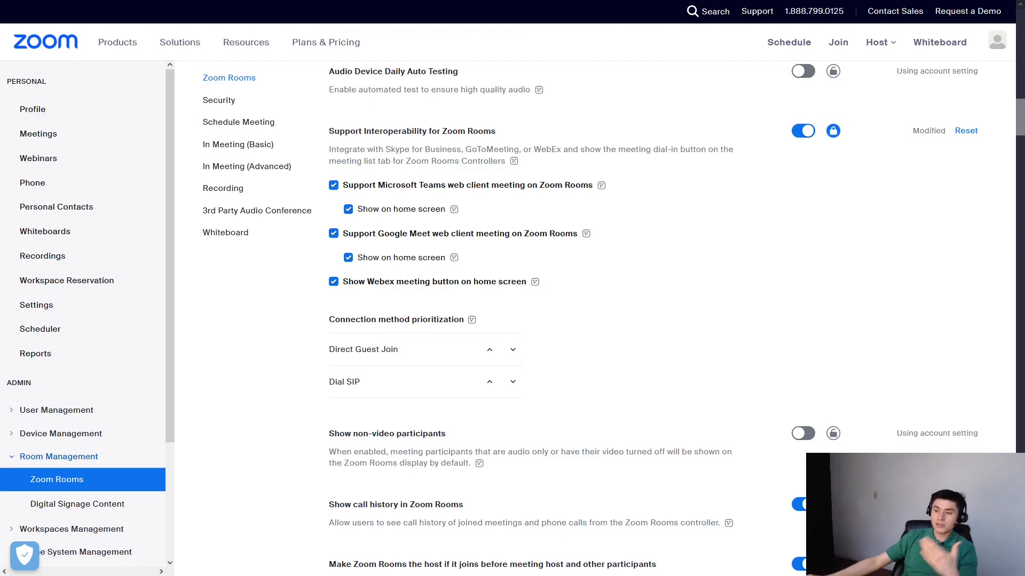
- Move Dial SIP above Direct Guest Join in connection method prioritization and save
left_click(491, 382)
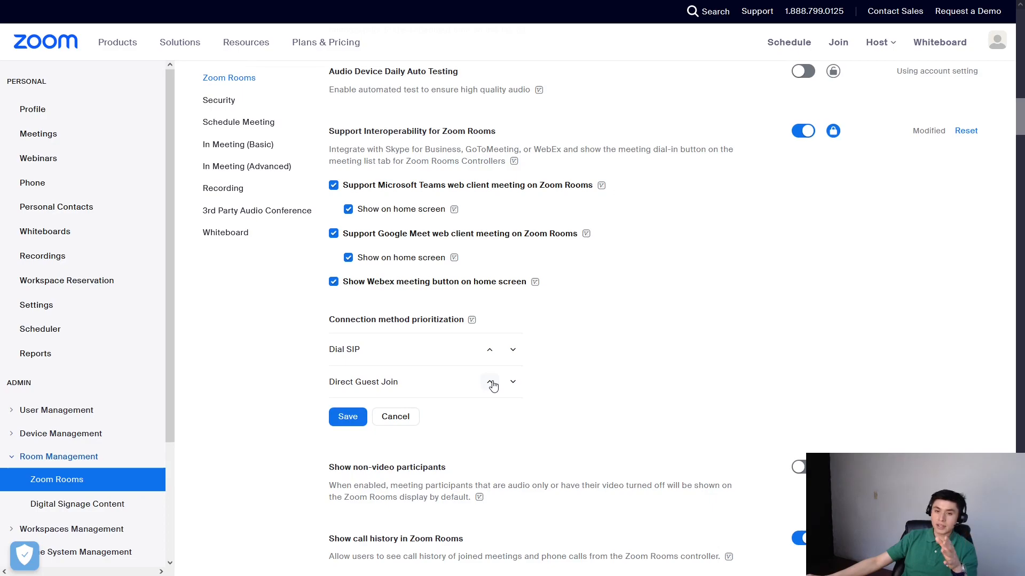
left_click(347, 417)
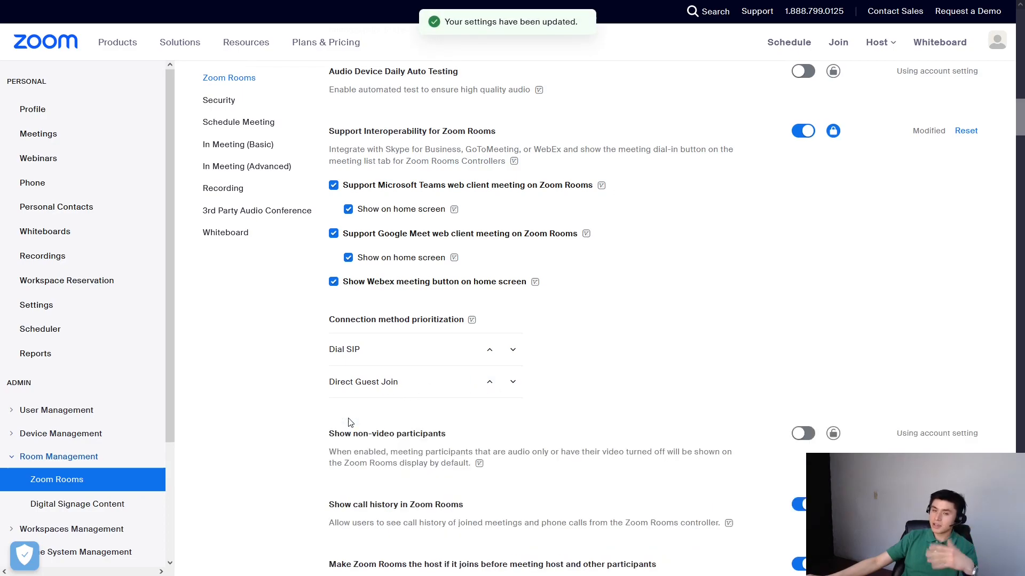